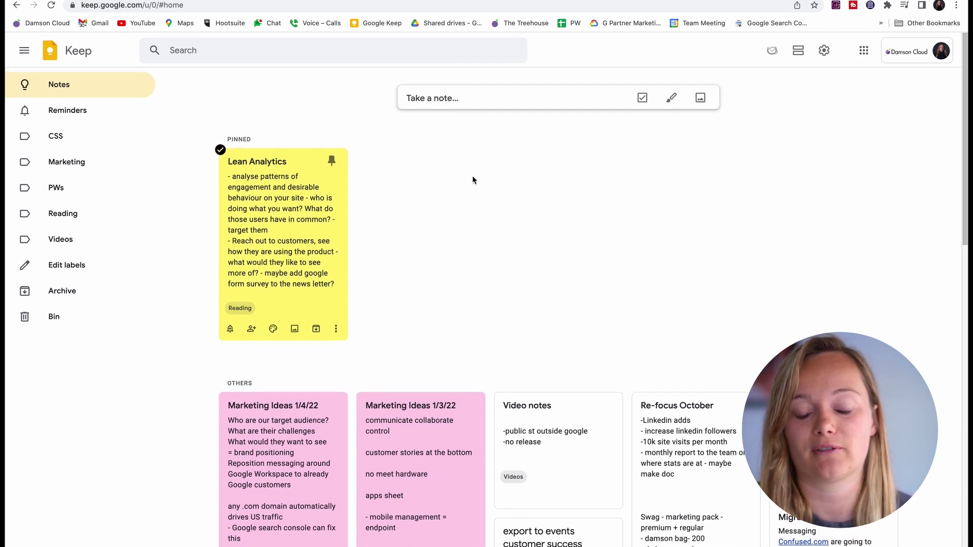
Start a new Keep note titled 'Test' with body 'Test' and show its More options
{"action": "scroll", "coordinate": [471, 176], "scroll_direction": "up", "scroll_amount": 1}
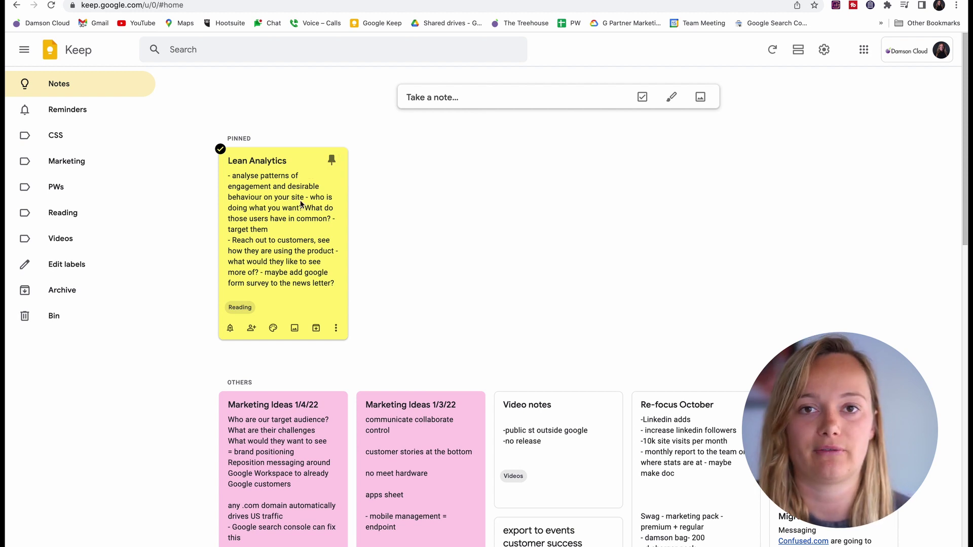
{"action": "left_click", "coordinate": [490, 103]}
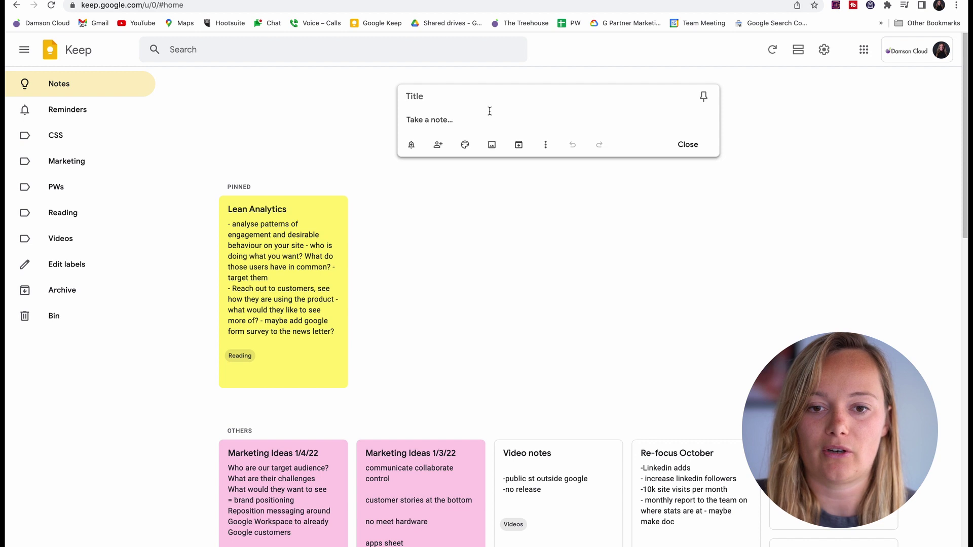
{"action": "left_click", "coordinate": [654, 369]}
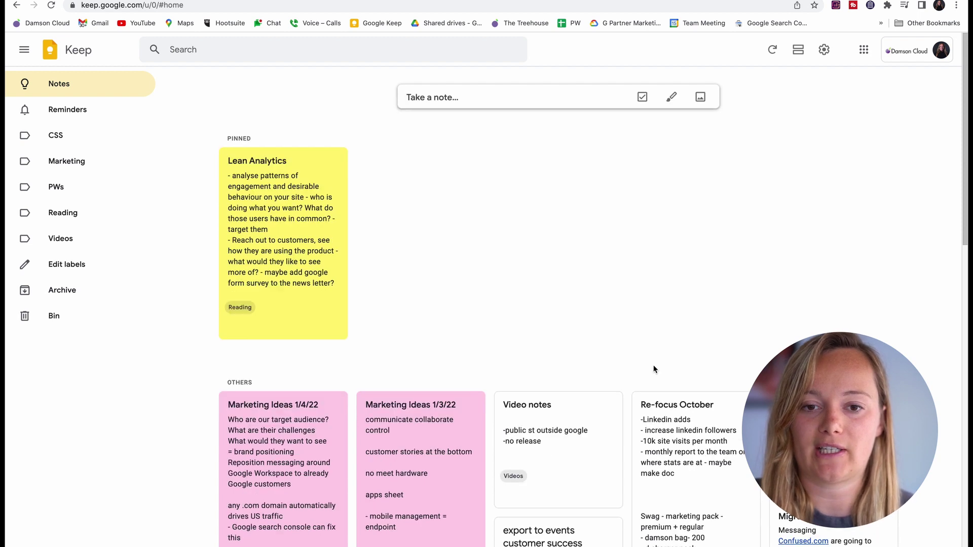
{"action": "left_click", "coordinate": [482, 100]}
{"action": "left_click", "coordinate": [440, 101]}
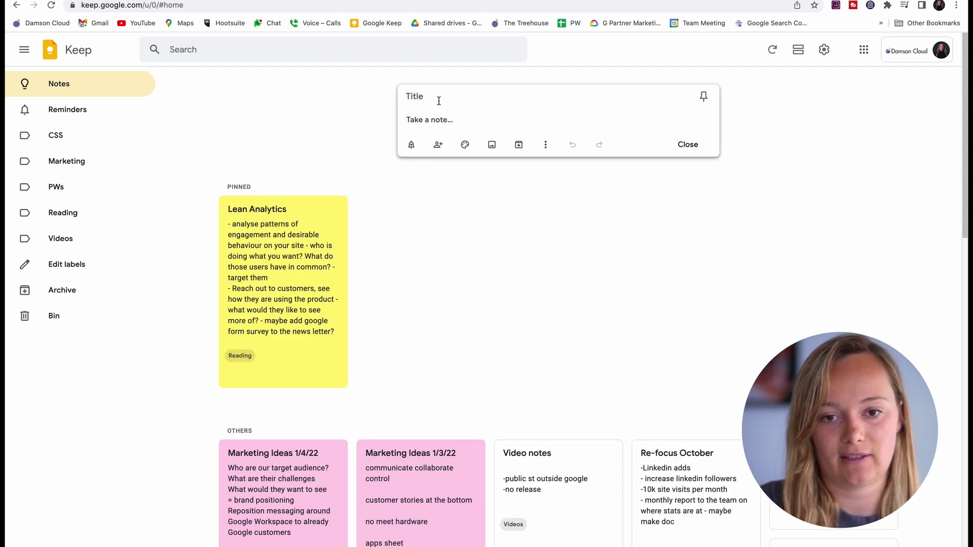
{"action": "type", "text": "Test"}
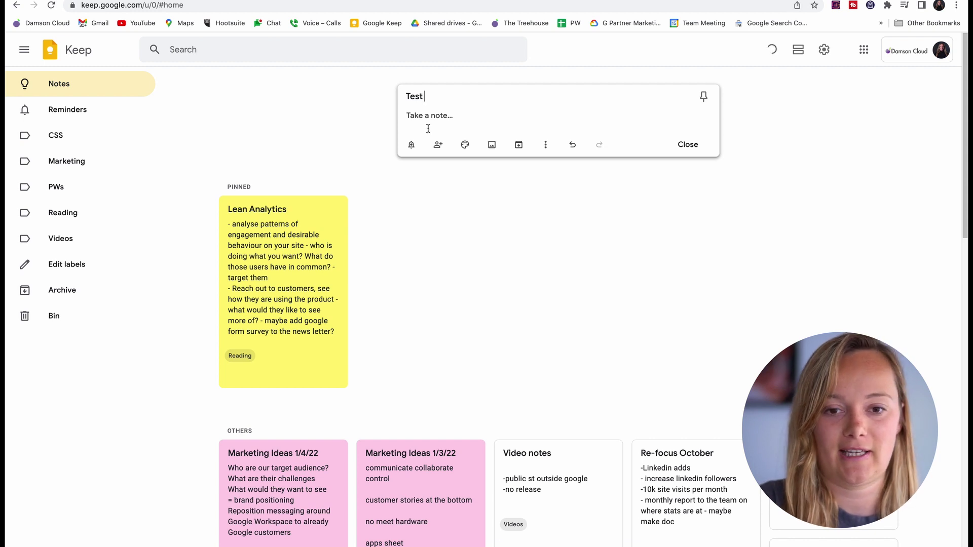
{"action": "key", "text": "Return"}
{"action": "type", "text": "Test"}
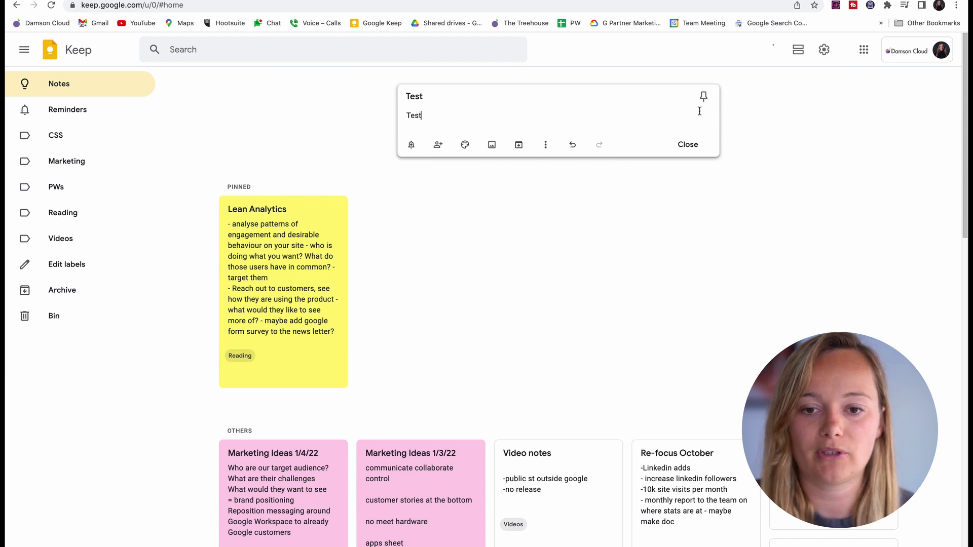
{"action": "left_click", "coordinate": [548, 146]}
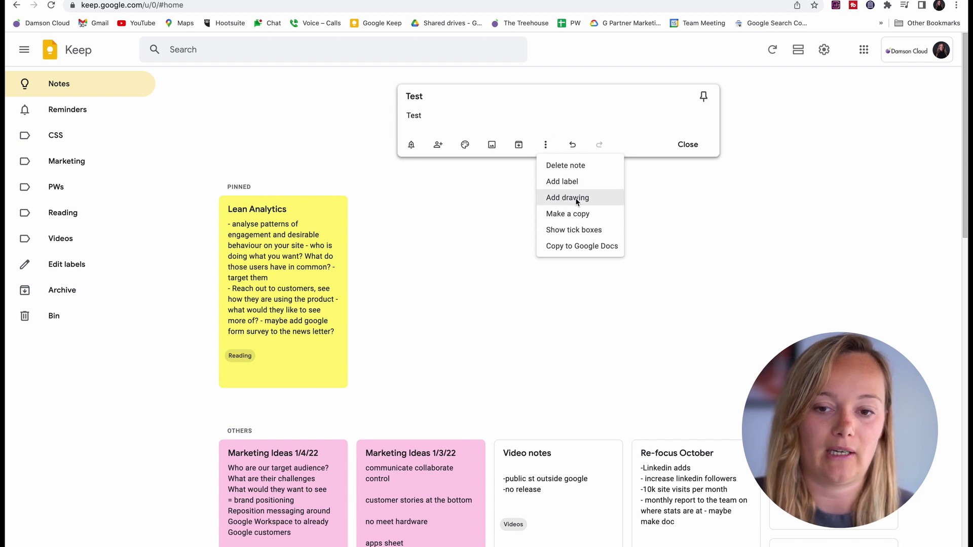
Tag the Test note with the Marketing label and give it a Pink background
{"action": "left_click", "coordinate": [575, 183]}
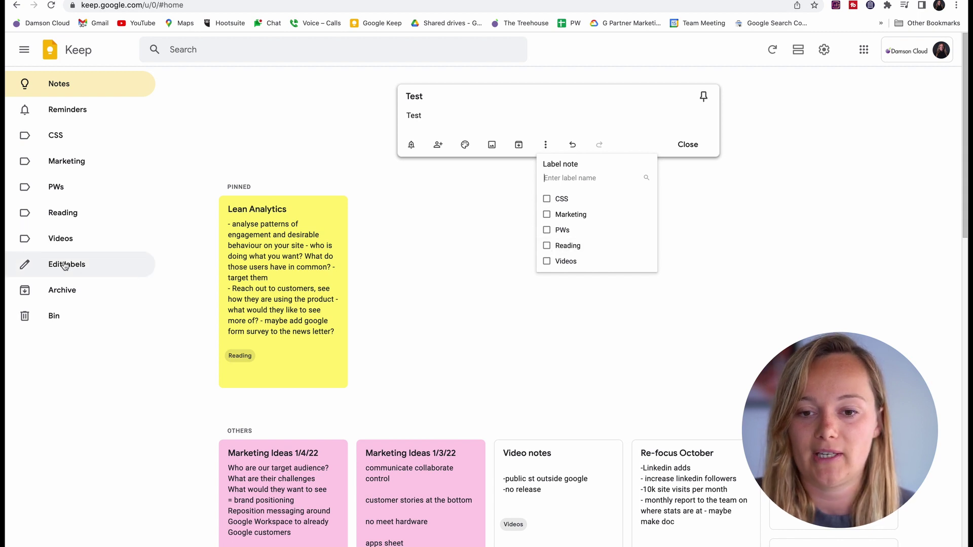
{"action": "left_click", "coordinate": [563, 215]}
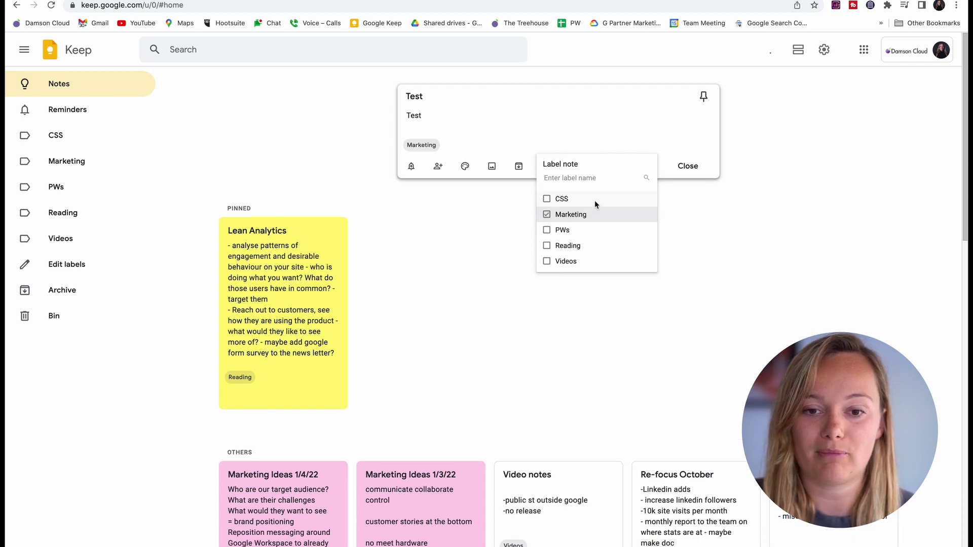
{"action": "left_click", "coordinate": [607, 142]}
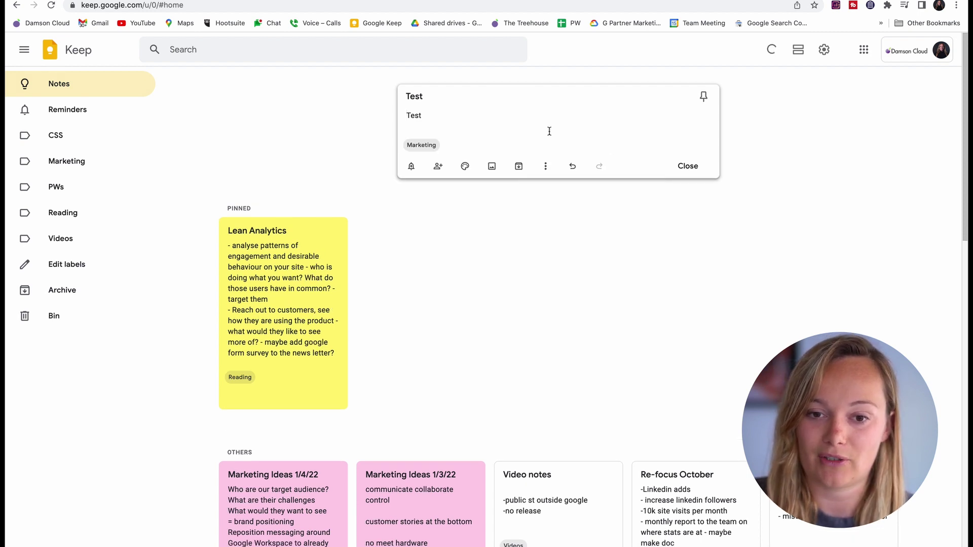
{"action": "left_click", "coordinate": [465, 168]}
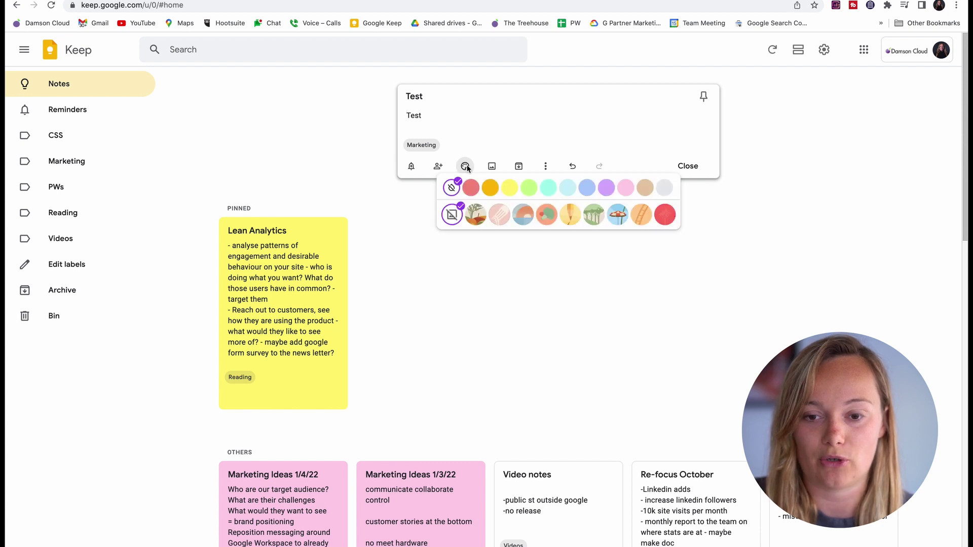
{"action": "left_click", "coordinate": [625, 189]}
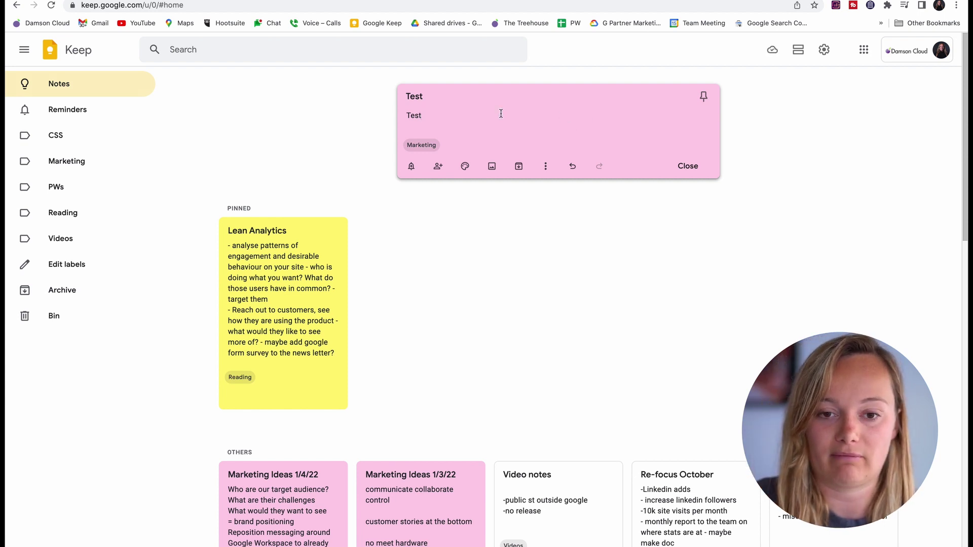
Convert the Test note into a checklist and add two 'test' items
{"action": "key", "text": "Return"}
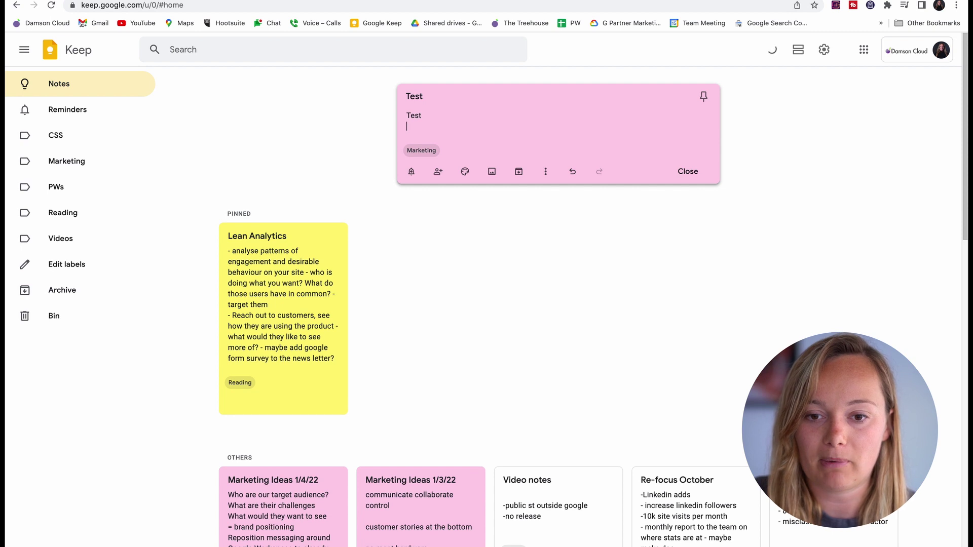
{"action": "left_click", "coordinate": [546, 183]}
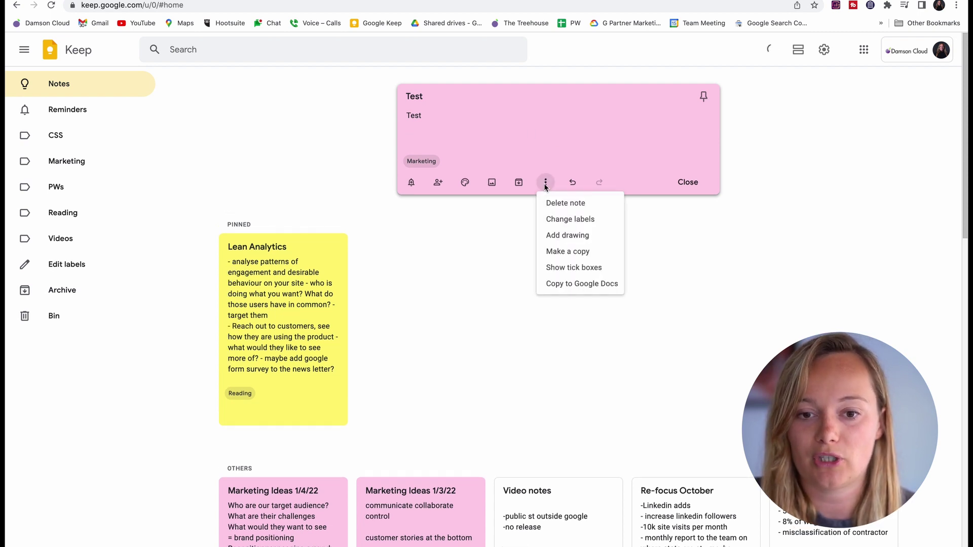
{"action": "left_click", "coordinate": [556, 267]}
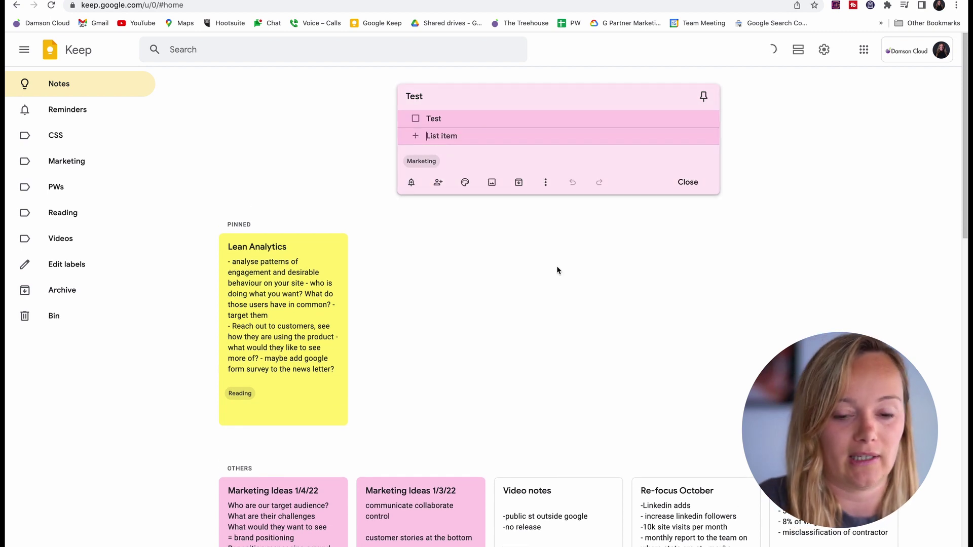
{"action": "left_click", "coordinate": [446, 136]}
{"action": "type", "text": "test"}
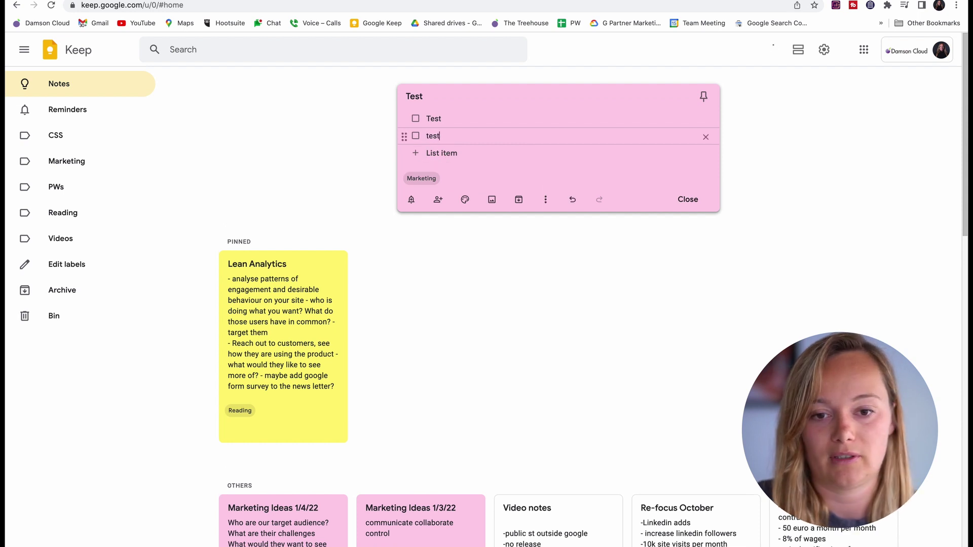
{"action": "key", "text": "Return"}
{"action": "type", "text": "test"}
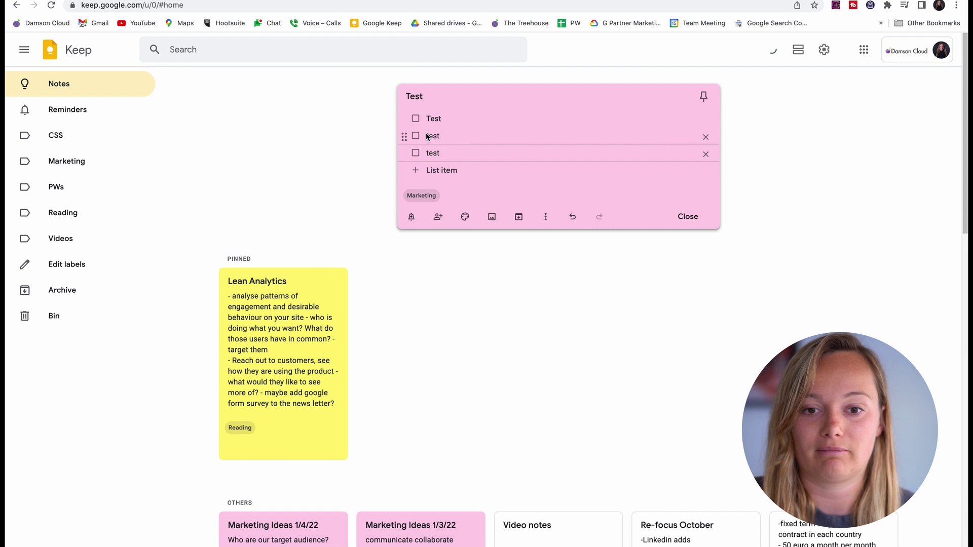
Tick off all three checklist items and close the note
{"action": "left_click", "coordinate": [415, 119]}
{"action": "left_click", "coordinate": [415, 119]}
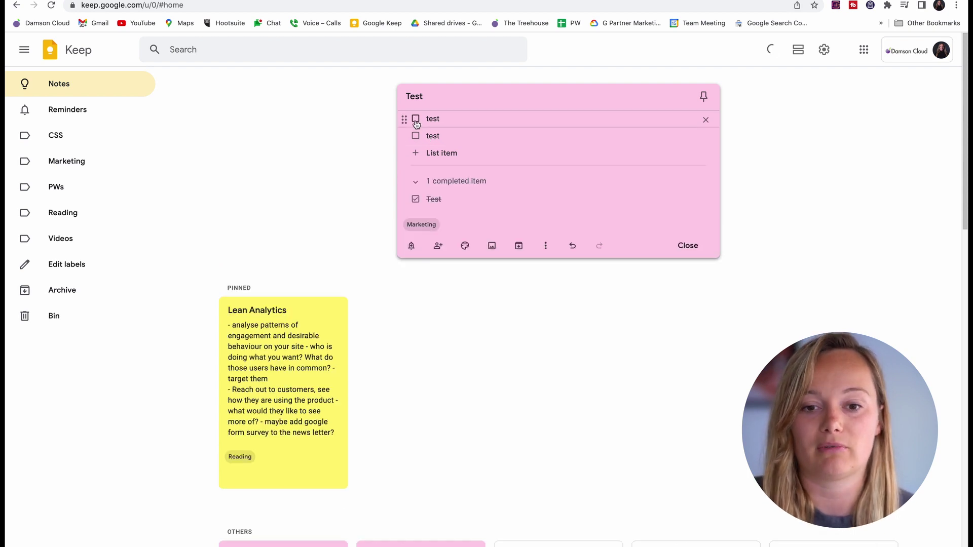
{"action": "left_click", "coordinate": [415, 119]}
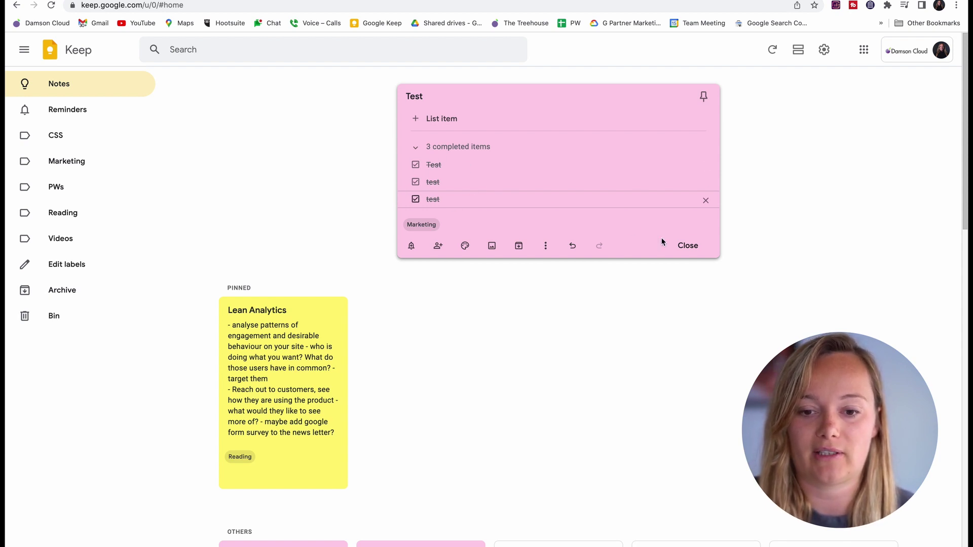
{"action": "left_click", "coordinate": [691, 246]}
Archive the pink Test checklist note with the E shortcut
{"action": "scroll", "coordinate": [309, 365], "scroll_direction": "down", "scroll_amount": 2}
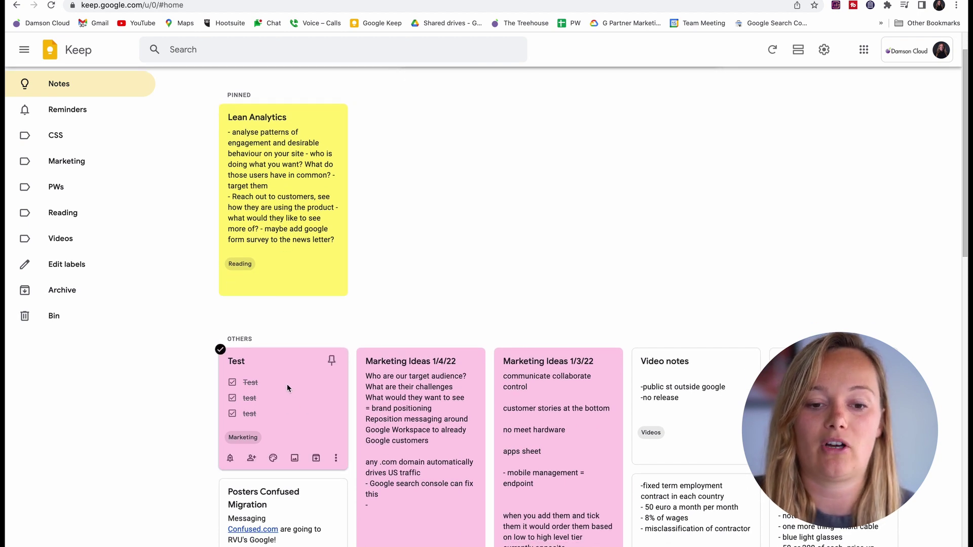
{"action": "mouse_move", "coordinate": [251, 439]}
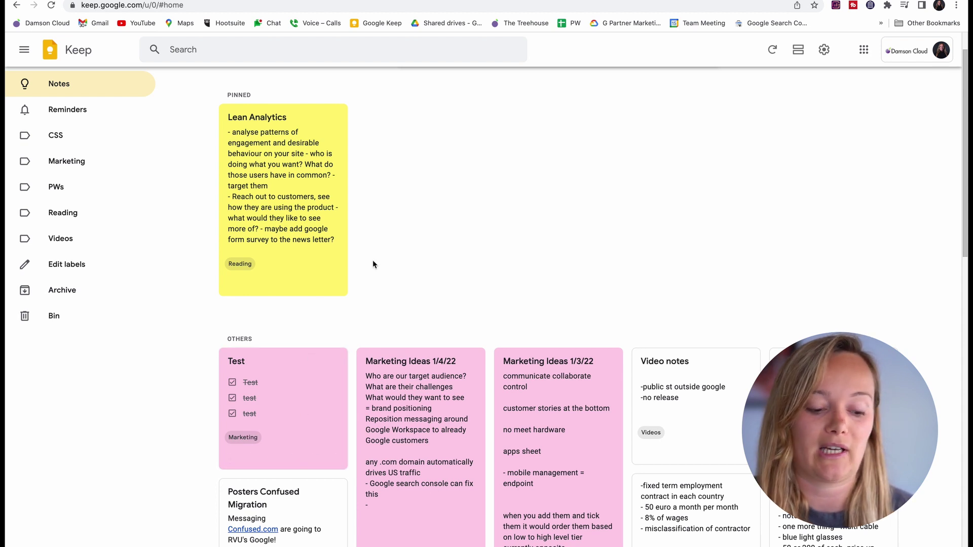
{"action": "scroll", "coordinate": [285, 380], "scroll_direction": "down", "scroll_amount": 1}
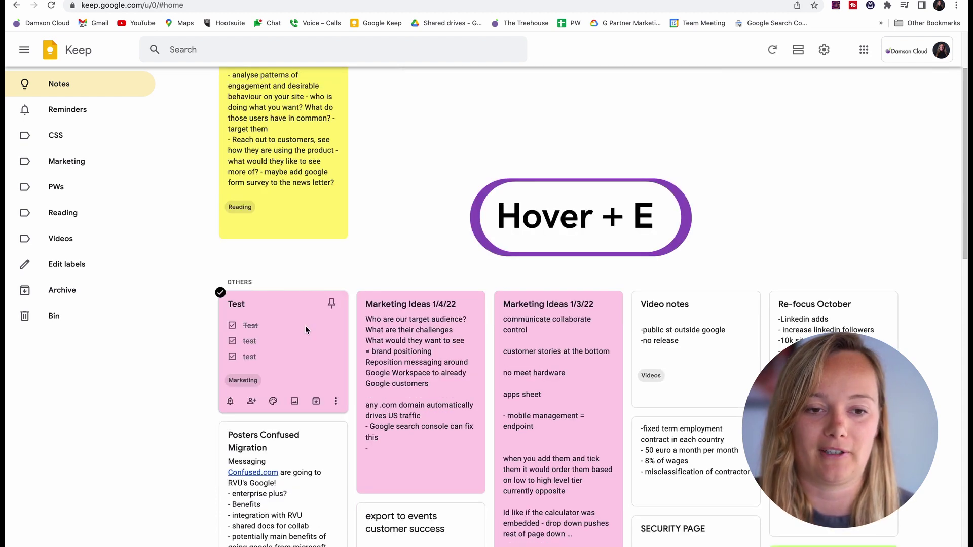
{"action": "key", "text": "e"}
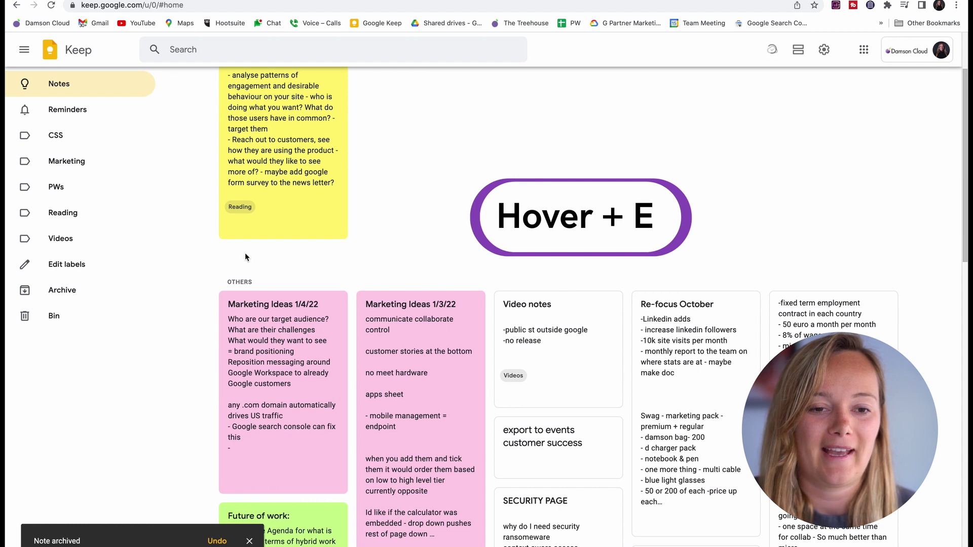
Check the Marketing label's archived notes, then go back to all Notes
{"action": "left_click", "coordinate": [52, 162]}
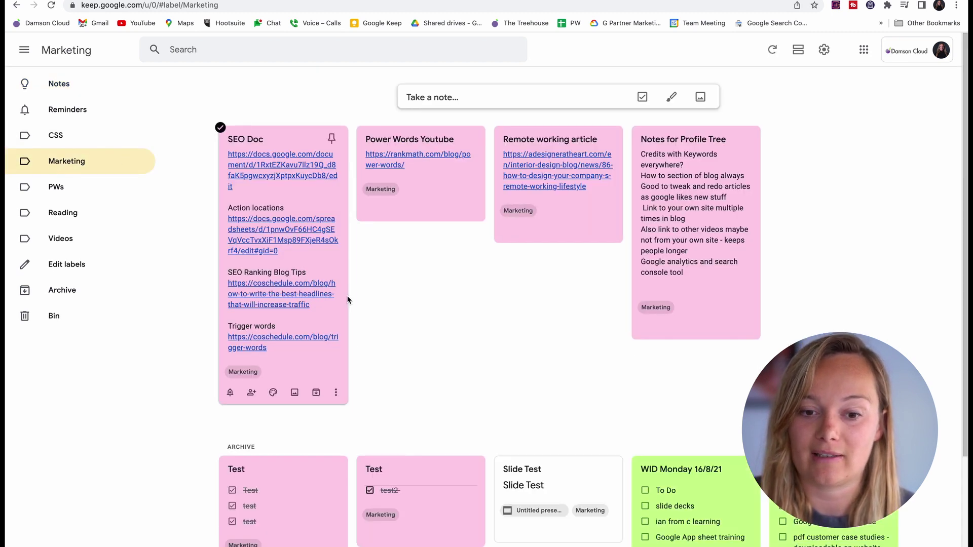
{"action": "scroll", "coordinate": [350, 304], "scroll_direction": "down", "scroll_amount": 2}
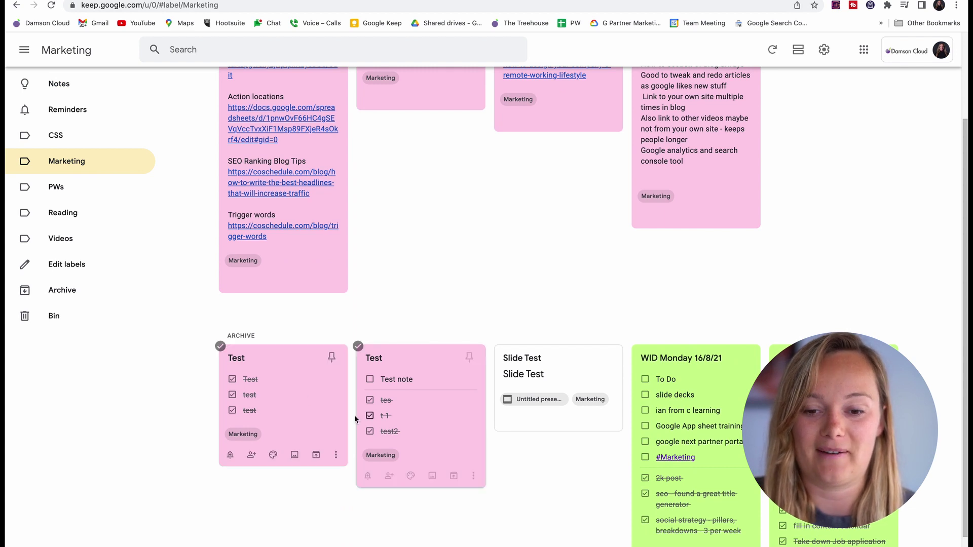
{"action": "scroll", "coordinate": [297, 410], "scroll_direction": "up", "scroll_amount": 2}
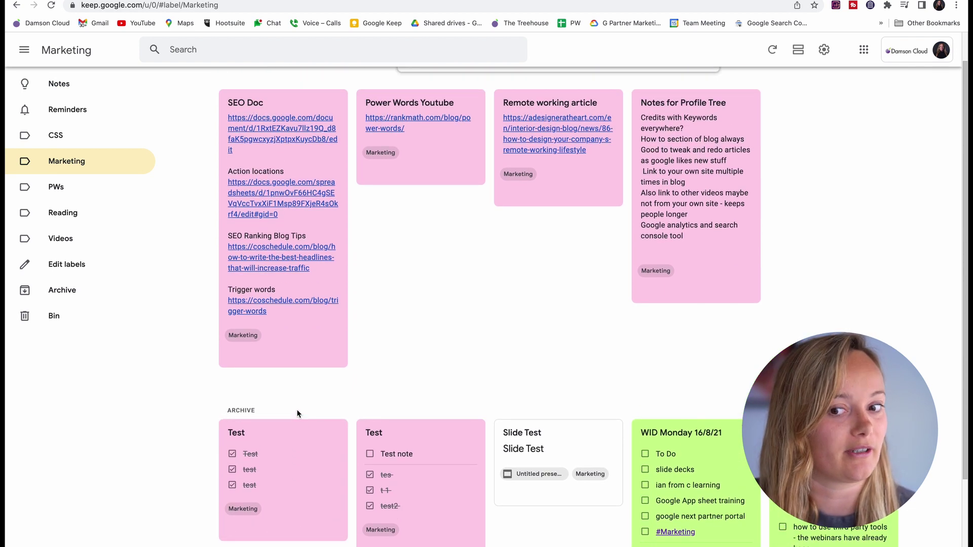
{"action": "scroll", "coordinate": [303, 412], "scroll_direction": "up", "scroll_amount": 1}
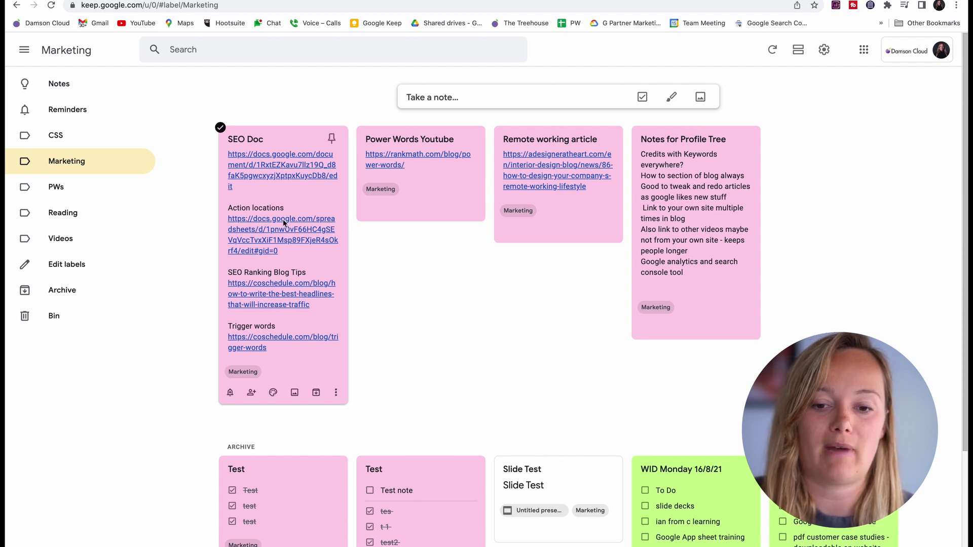
{"action": "left_click", "coordinate": [67, 91]}
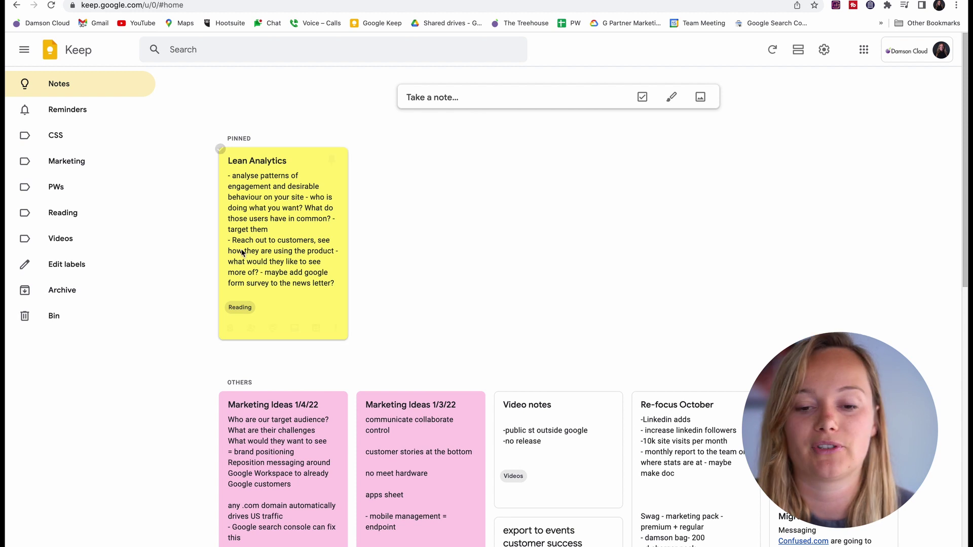
Add In-line Threading (1).jpg from Downloads to the pinned Lean Analytics note
{"action": "scroll", "coordinate": [350, 284], "scroll_direction": "down", "scroll_amount": 1}
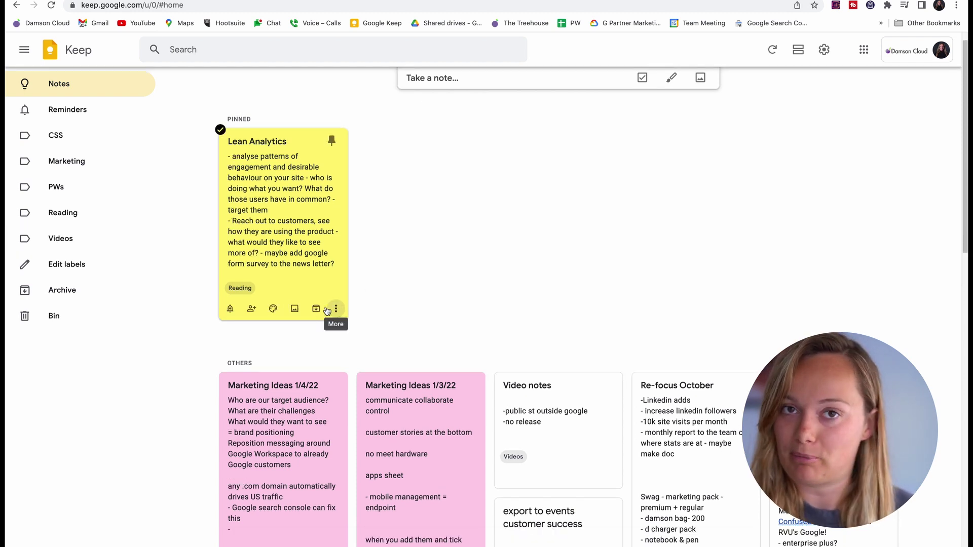
{"action": "left_click", "coordinate": [296, 309]}
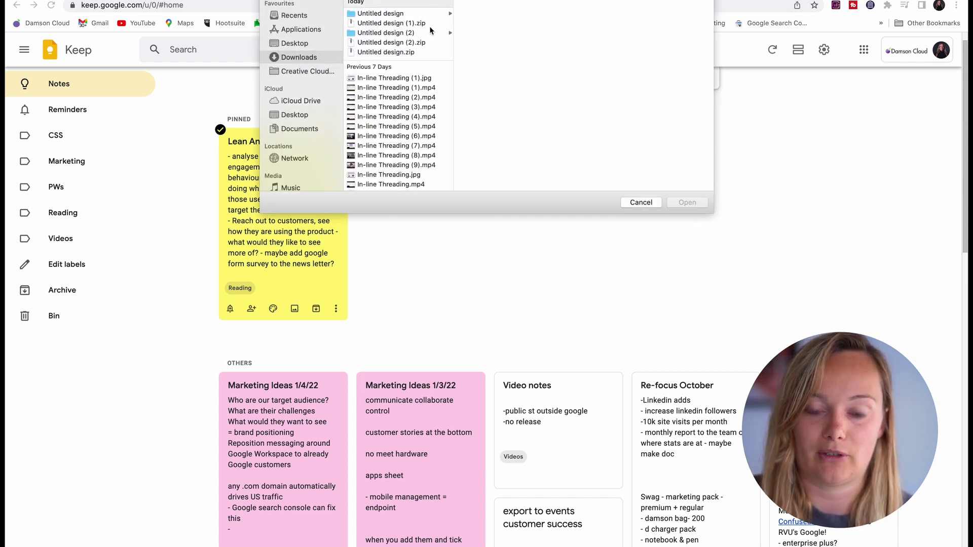
{"action": "left_click", "coordinate": [307, 115]}
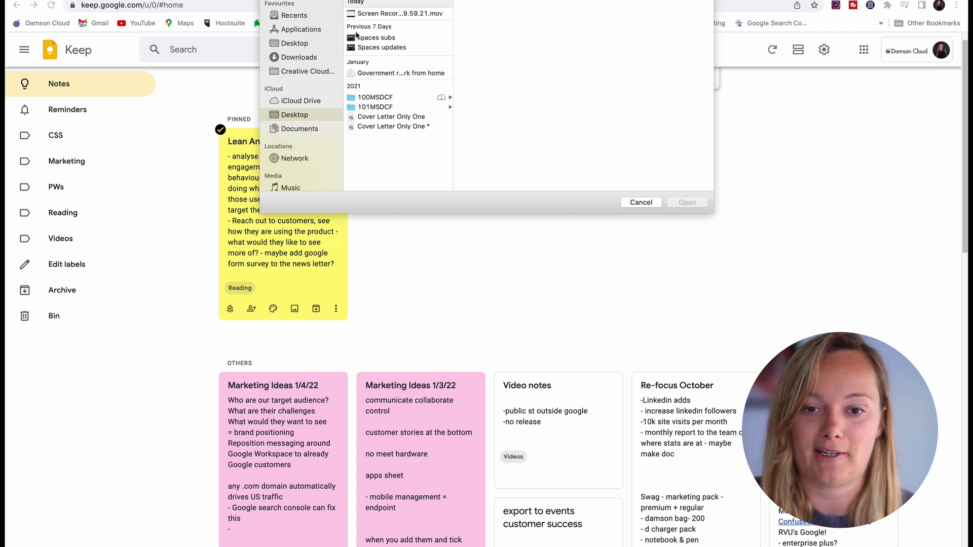
{"action": "left_click", "coordinate": [303, 58]}
{"action": "left_click", "coordinate": [395, 78]}
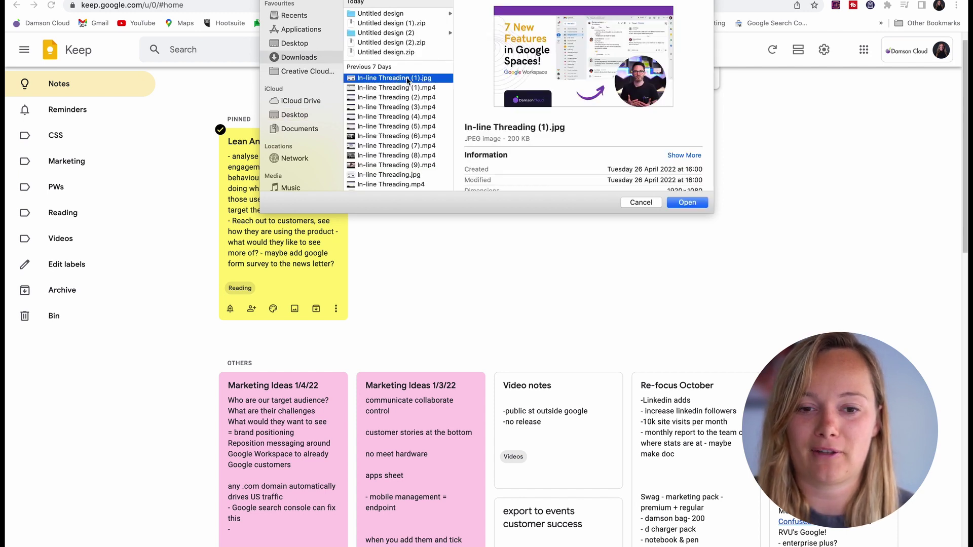
{"action": "left_click", "coordinate": [687, 203]}
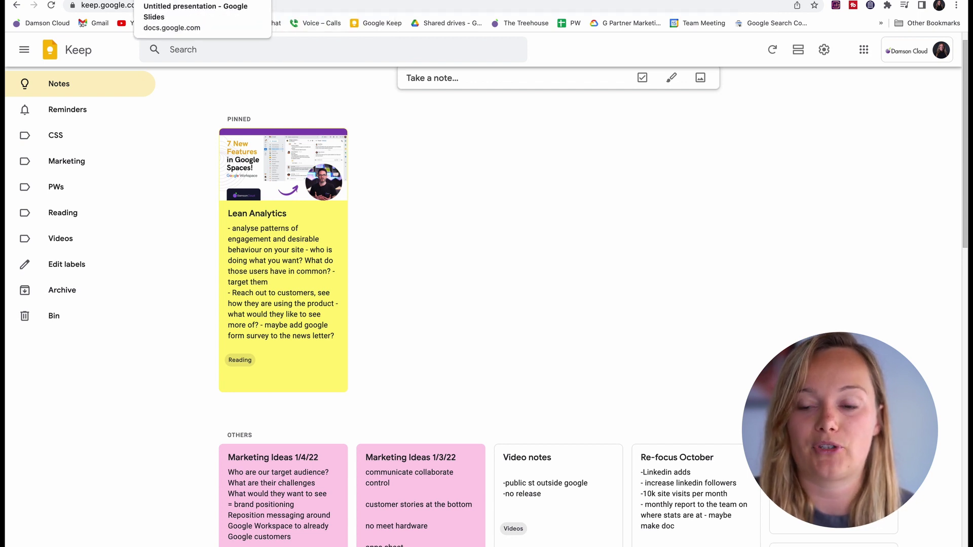
Show the Keep side panel beside the Untitled presentation in Slides
{"action": "left_click", "coordinate": [202, 1]}
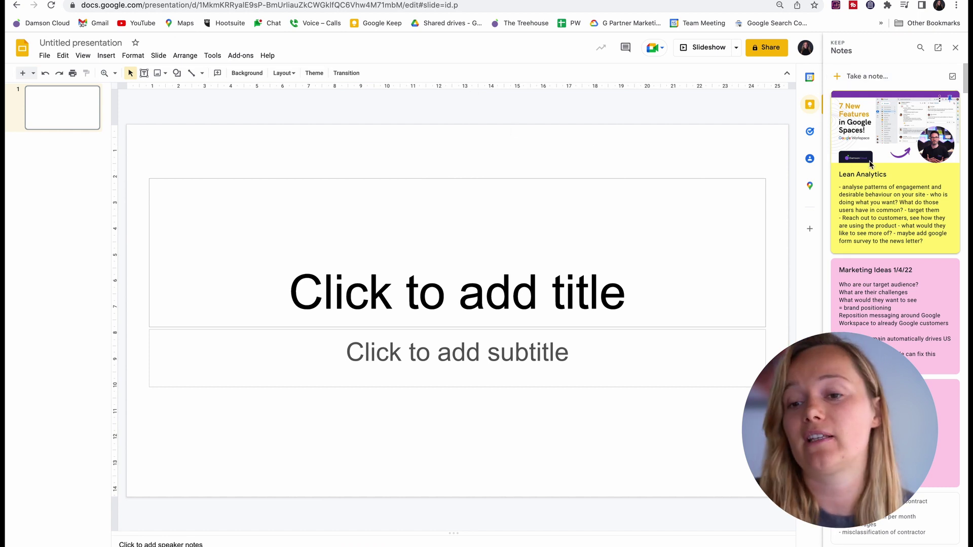
{"action": "left_click", "coordinate": [810, 77]}
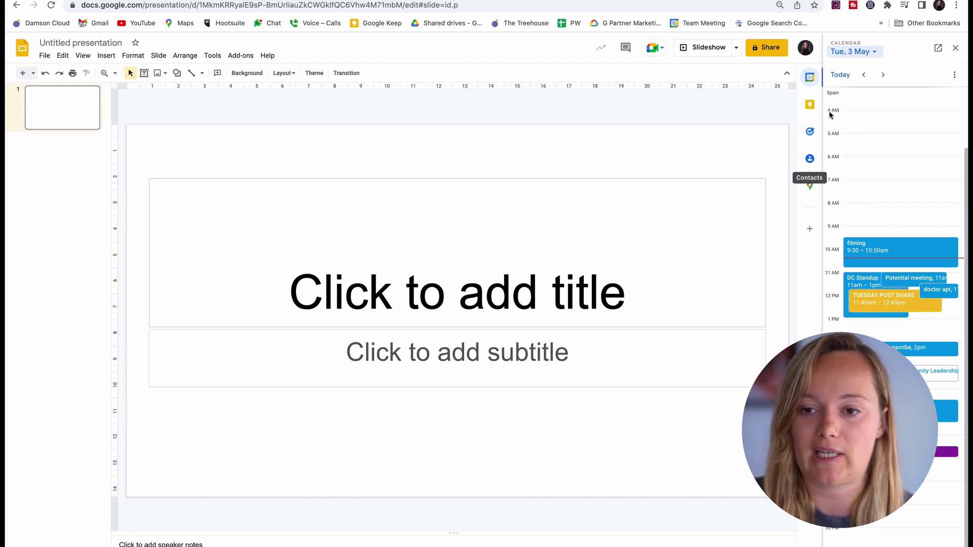
{"action": "left_click", "coordinate": [809, 107]}
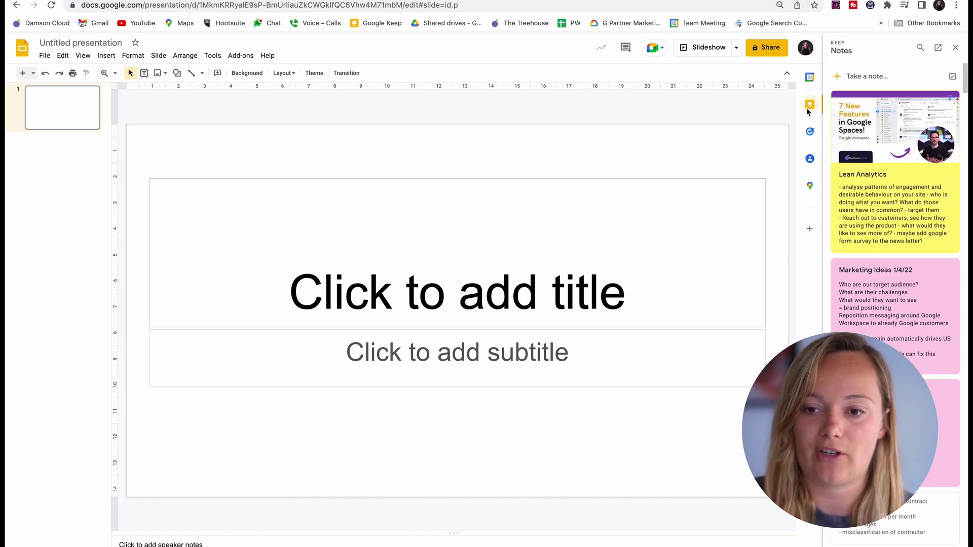
Save a linked Keep note titled 'Test Slide' with body 'Test'
{"action": "left_click", "coordinate": [864, 77]}
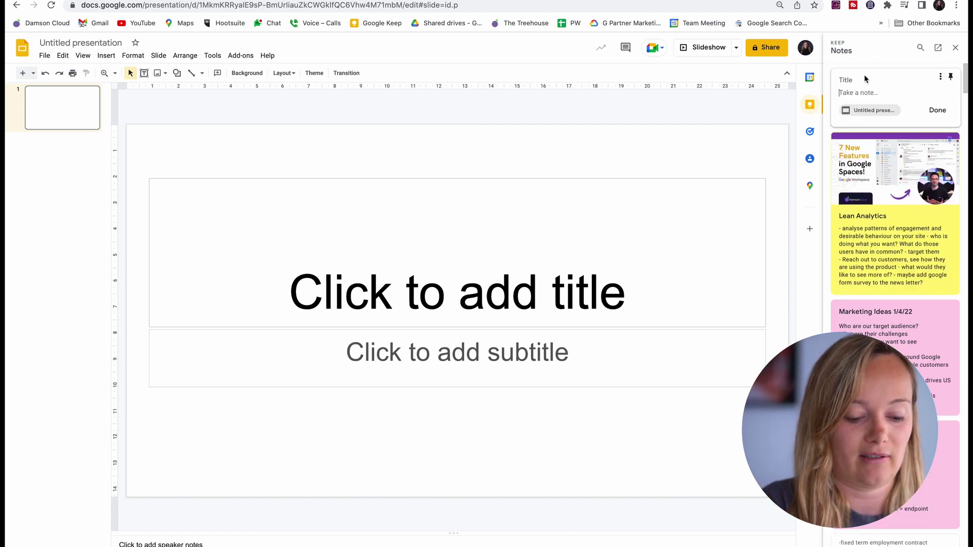
{"action": "key", "text": "shift+Tab"}
{"action": "type", "text": "T"}
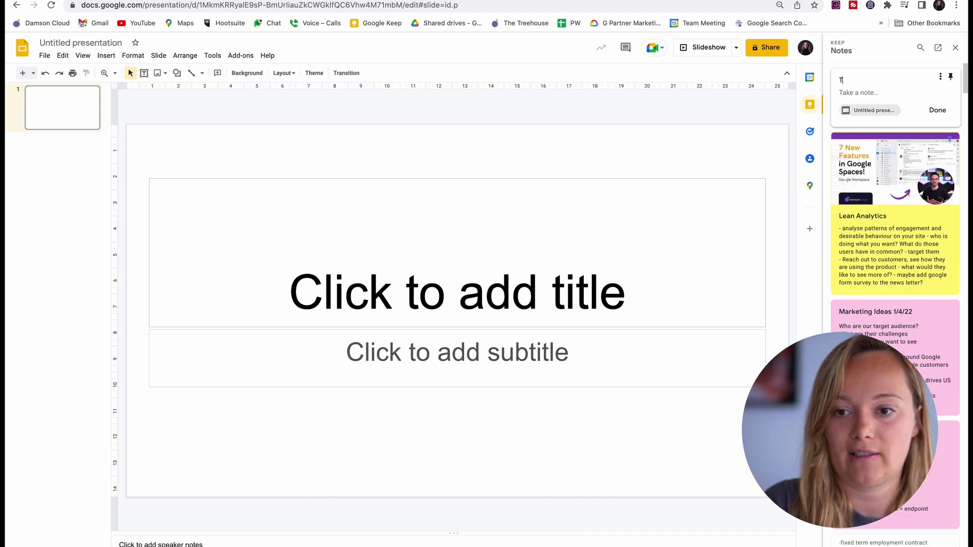
{"action": "type", "text": "est Slide"}
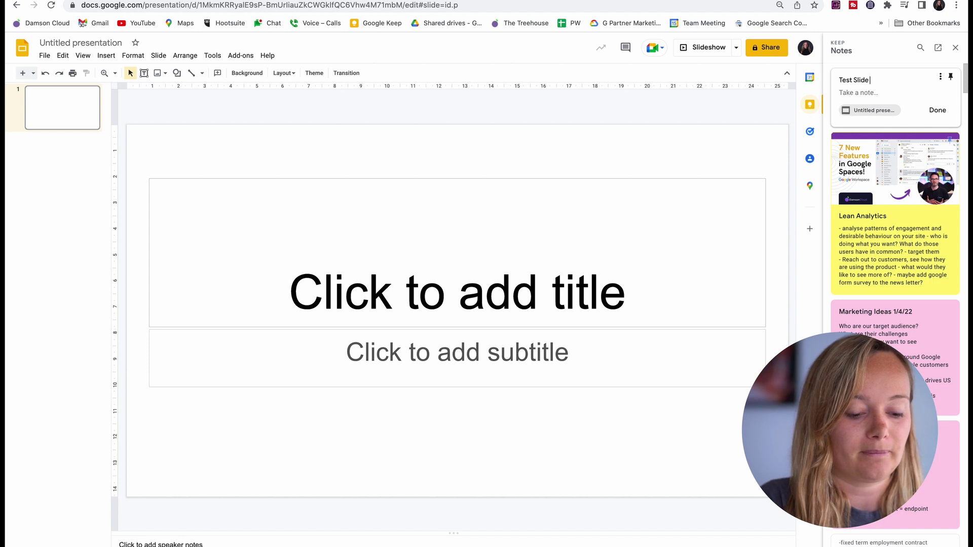
{"action": "left_click", "coordinate": [865, 93]}
{"action": "type", "text": "Test"}
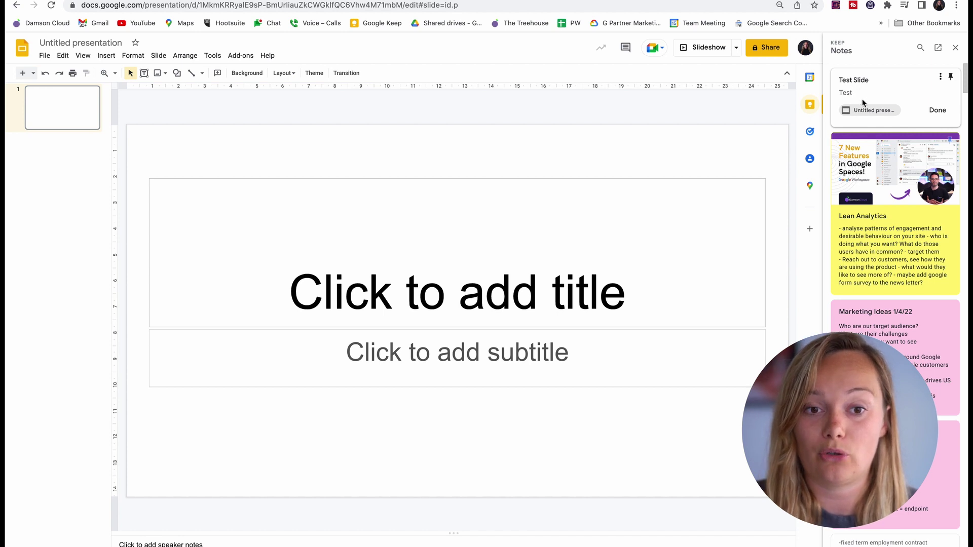
{"action": "mouse_move", "coordinate": [862, 111]}
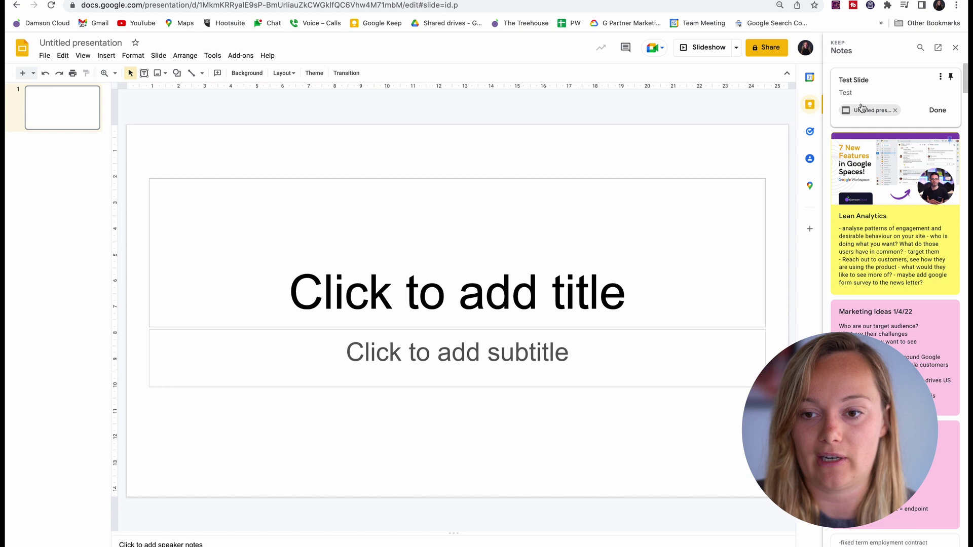
{"action": "left_click", "coordinate": [935, 111]}
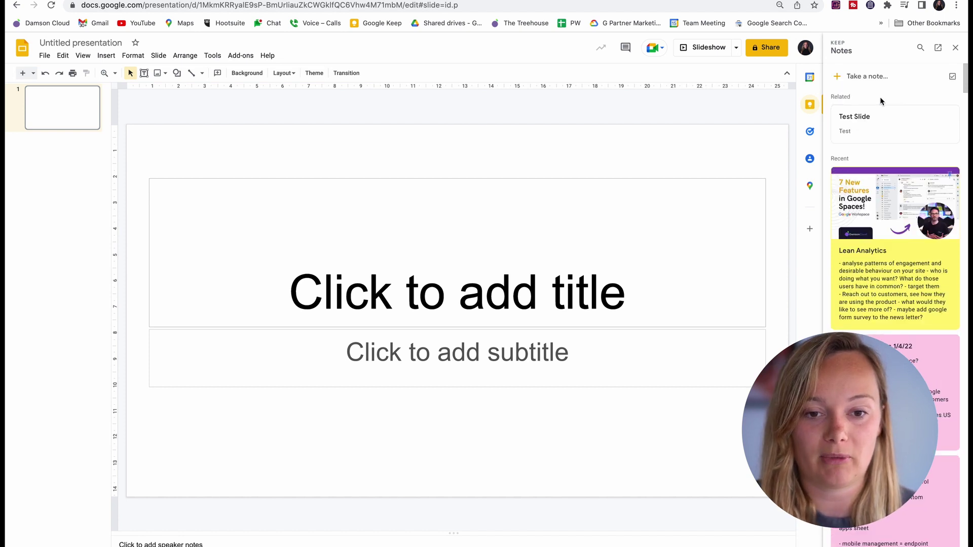
Open the full Keep page and follow Test Slide's link to the Untitled presentation
{"action": "left_click", "coordinate": [938, 47]}
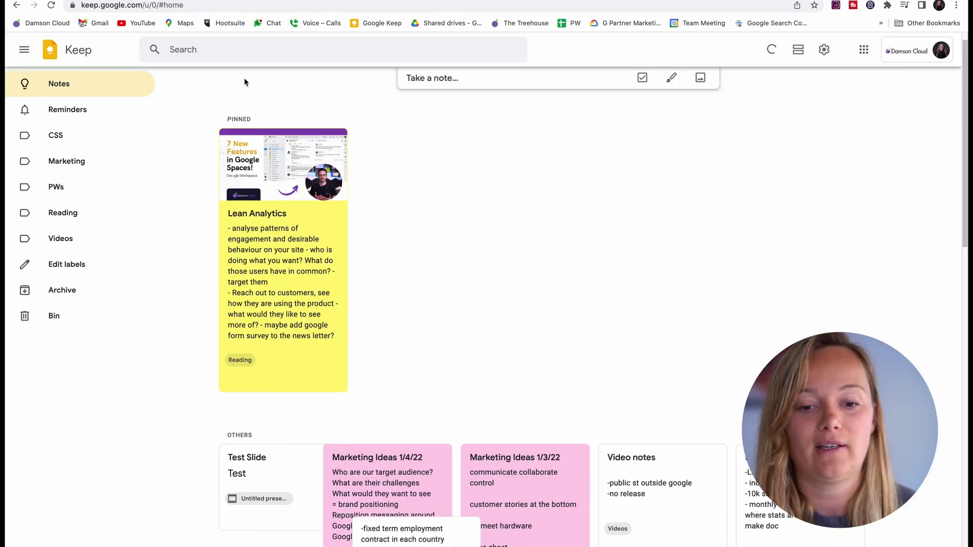
{"action": "scroll", "coordinate": [294, 269], "scroll_direction": "down", "scroll_amount": 2}
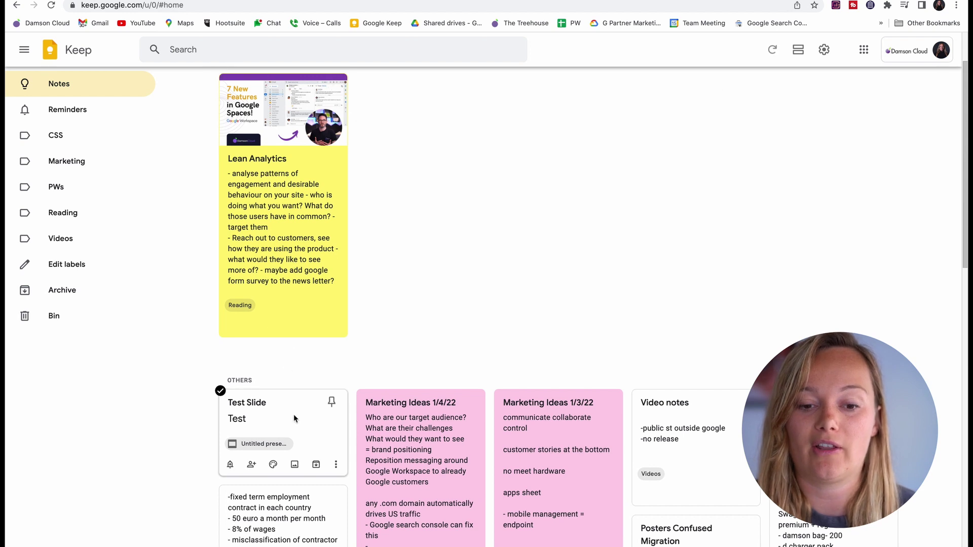
{"action": "left_click", "coordinate": [262, 449]}
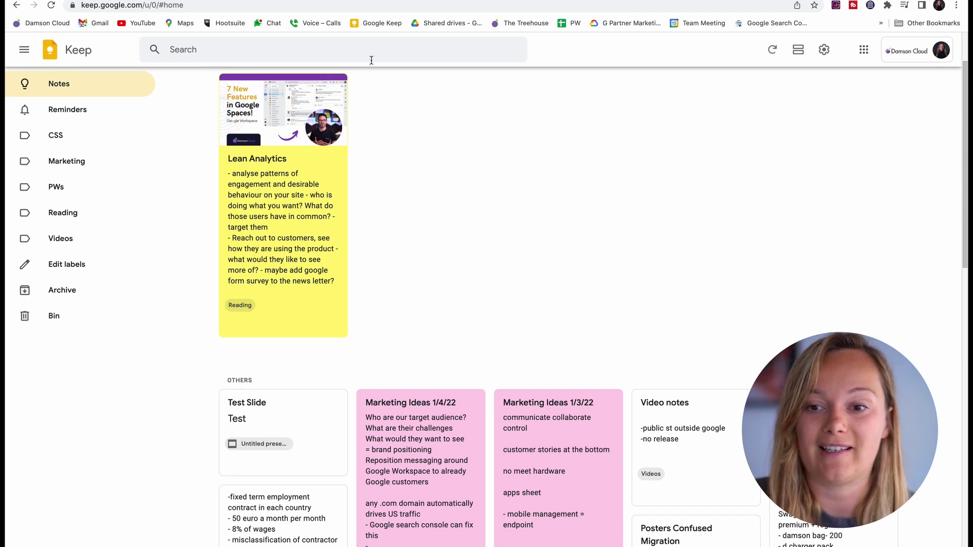